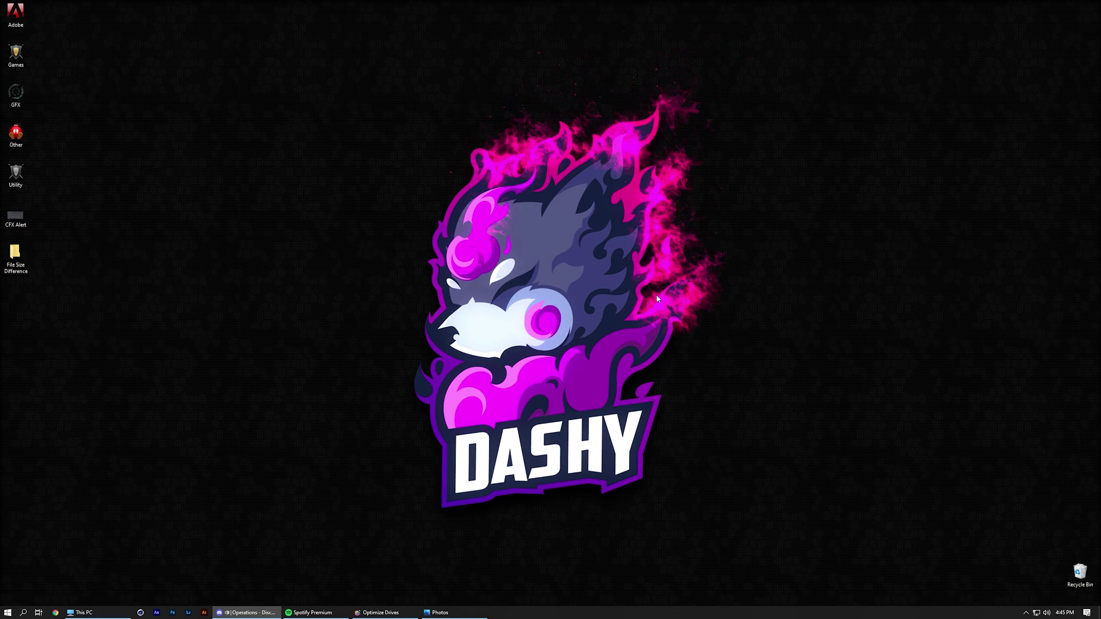
- Close the CFX Alert image, launch Photoshop, and open Dashy Merch.psd from Recent
double_click(15, 216)
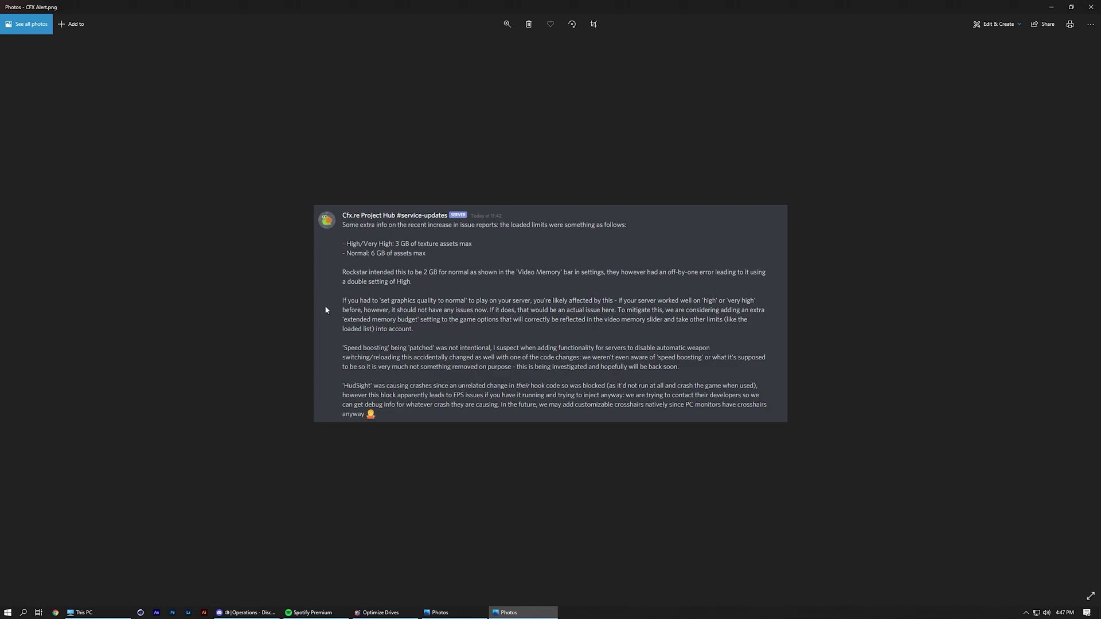
left_click(1091, 7)
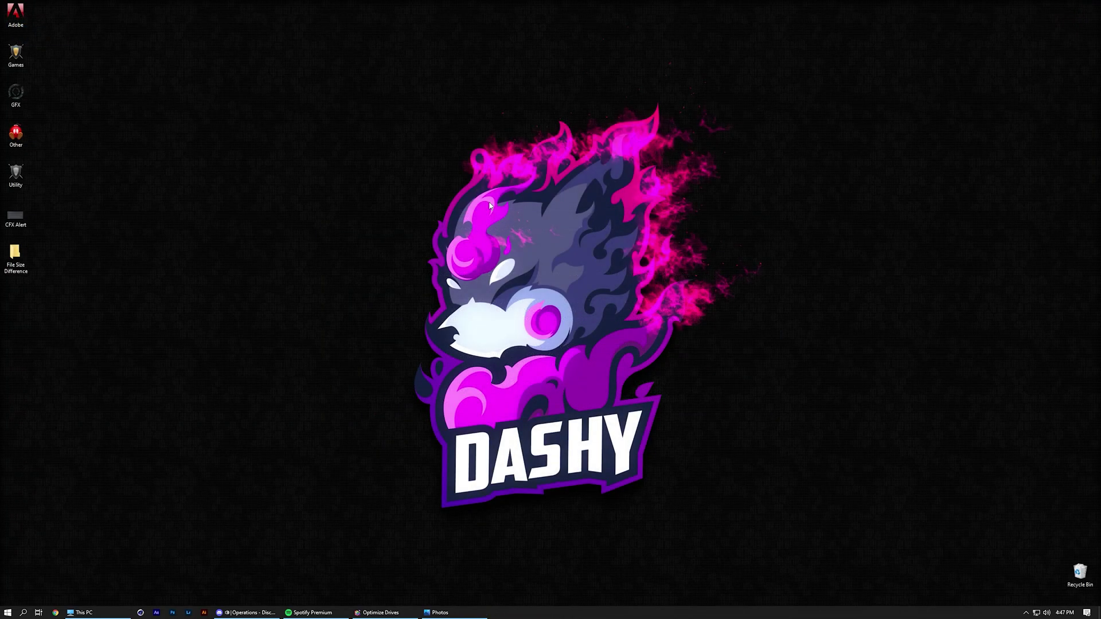
left_click(172, 612)
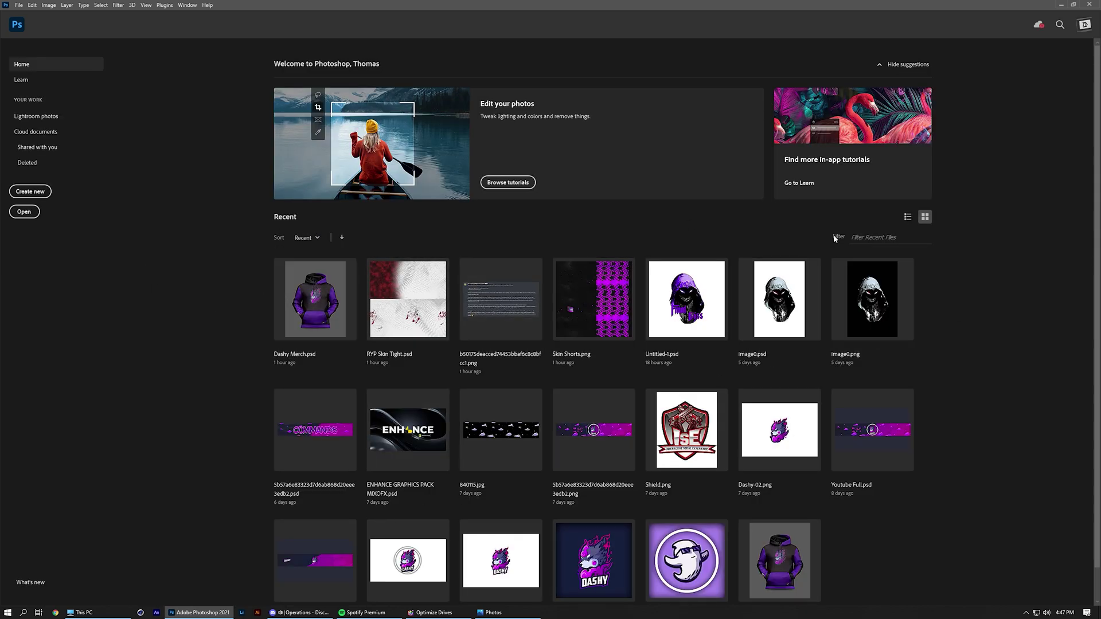
left_click(314, 310)
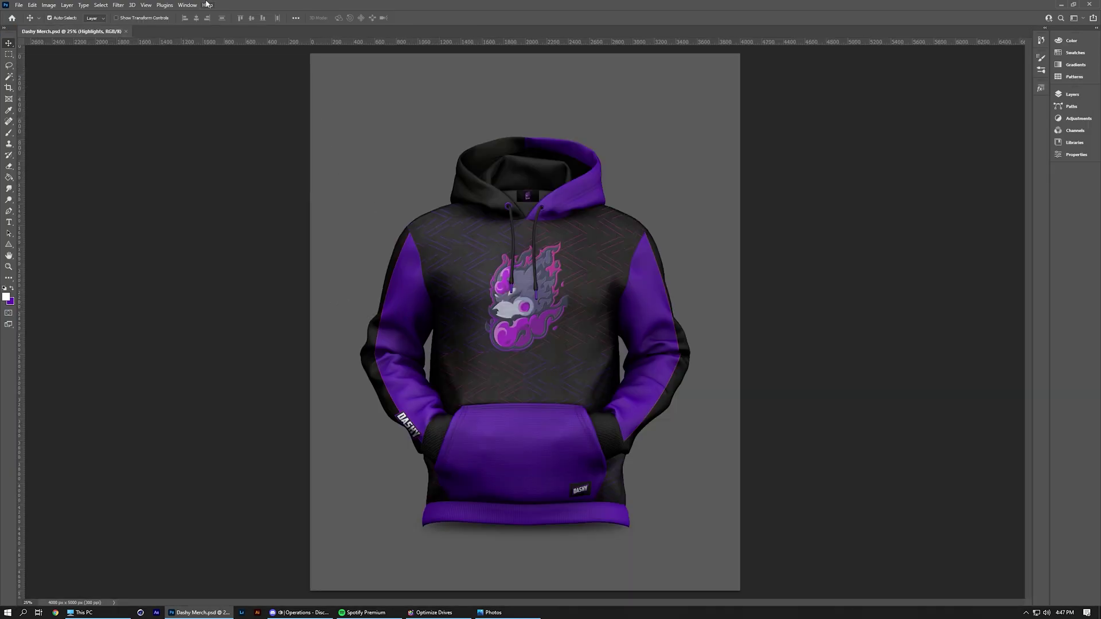
- Save a PNG copy named 'Compressed' into Desktop > File Size Difference
left_click(20, 6)
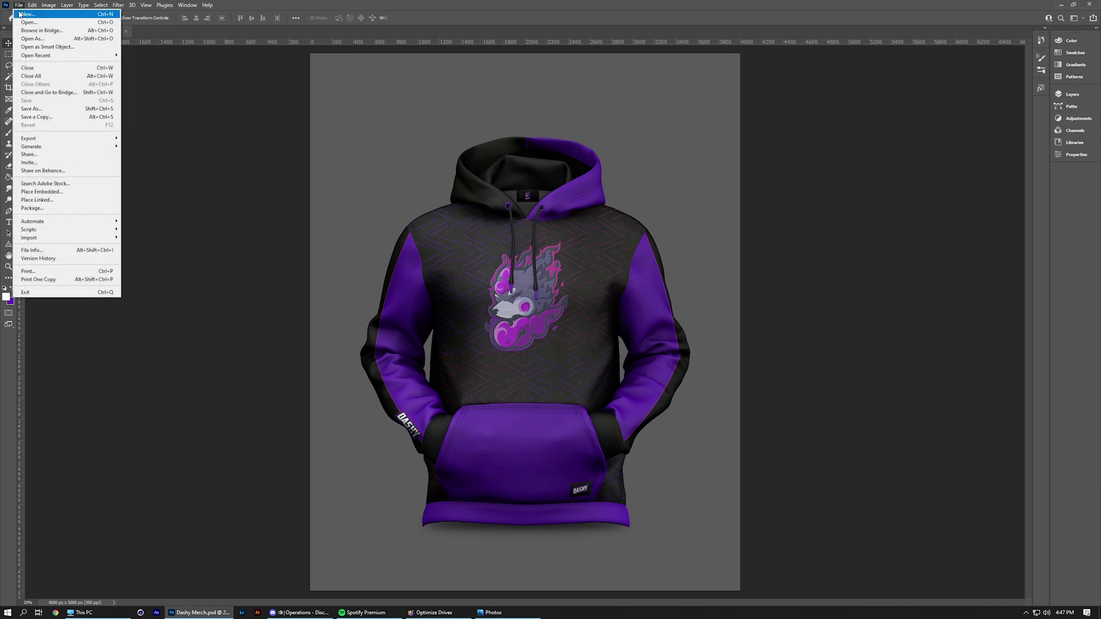
left_click(37, 118)
left_click(586, 383)
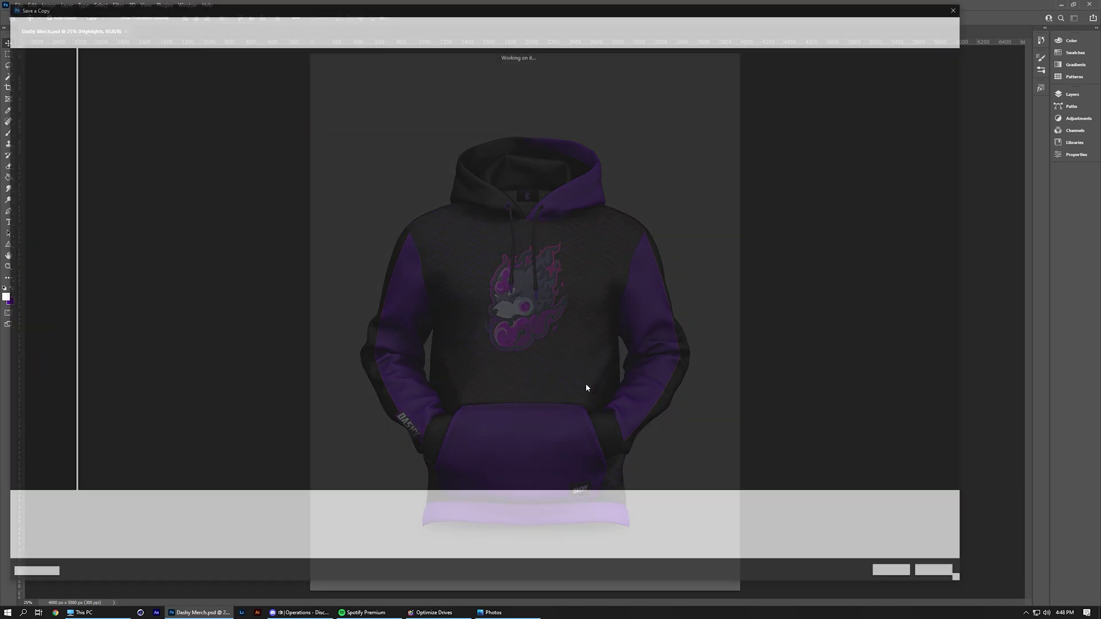
left_click(36, 67)
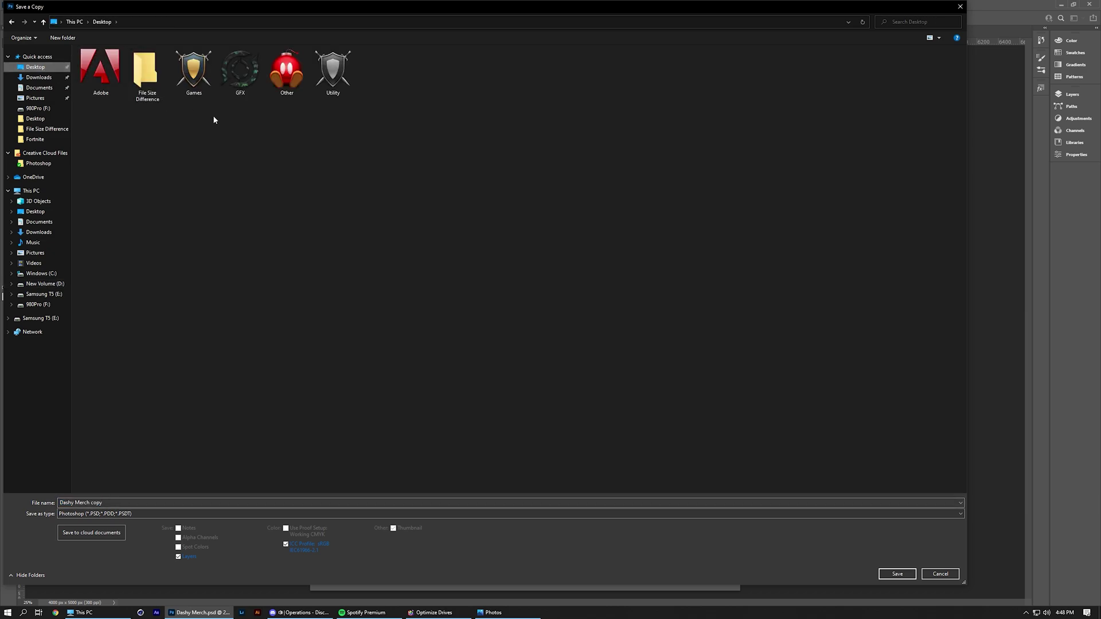
left_click(139, 77)
double_click(140, 79)
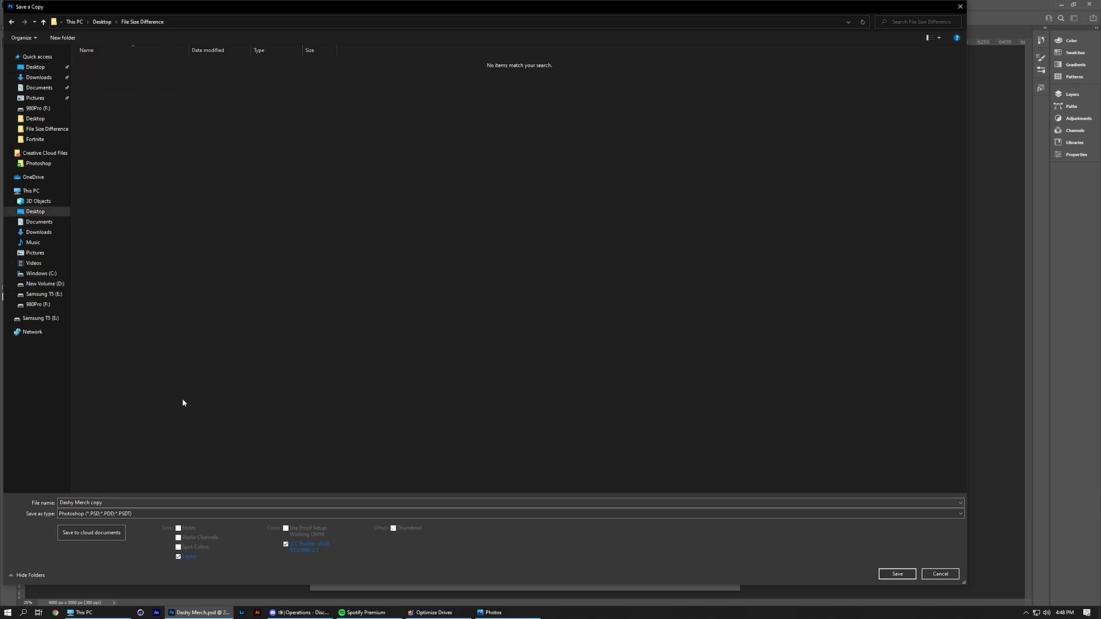
left_click(125, 504)
type("Com")
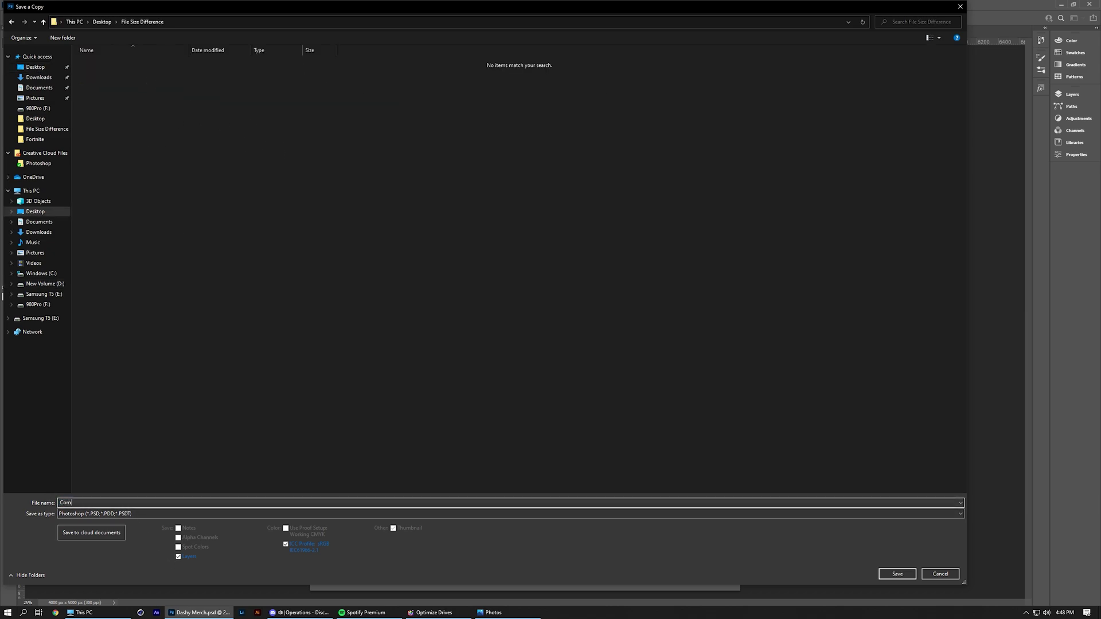
type("pressed")
left_click(735, 514)
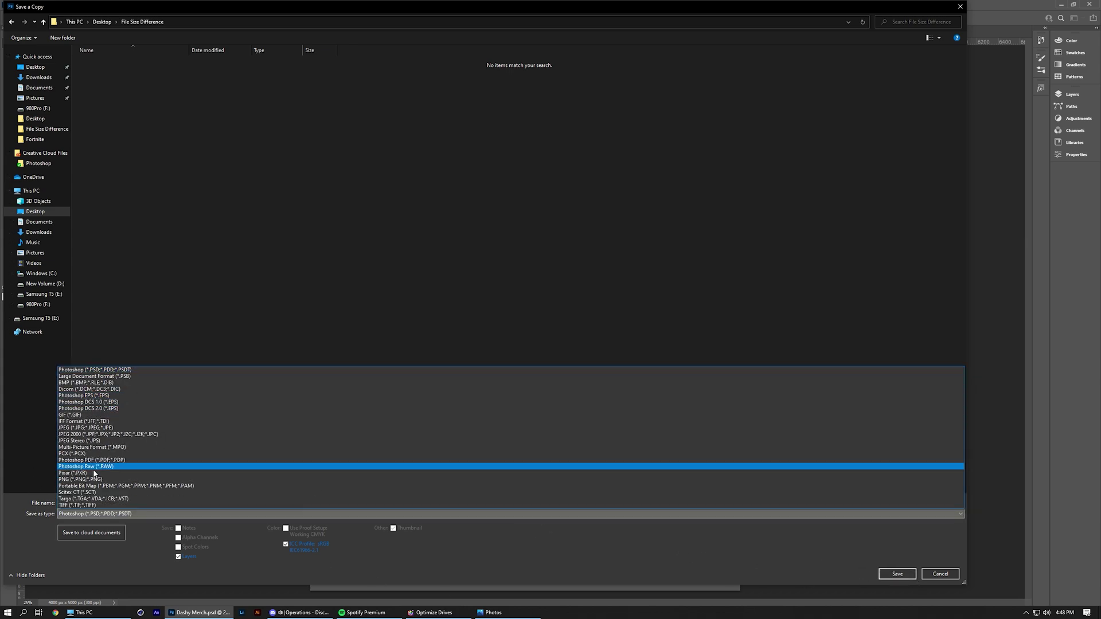
left_click(737, 482)
left_click(897, 574)
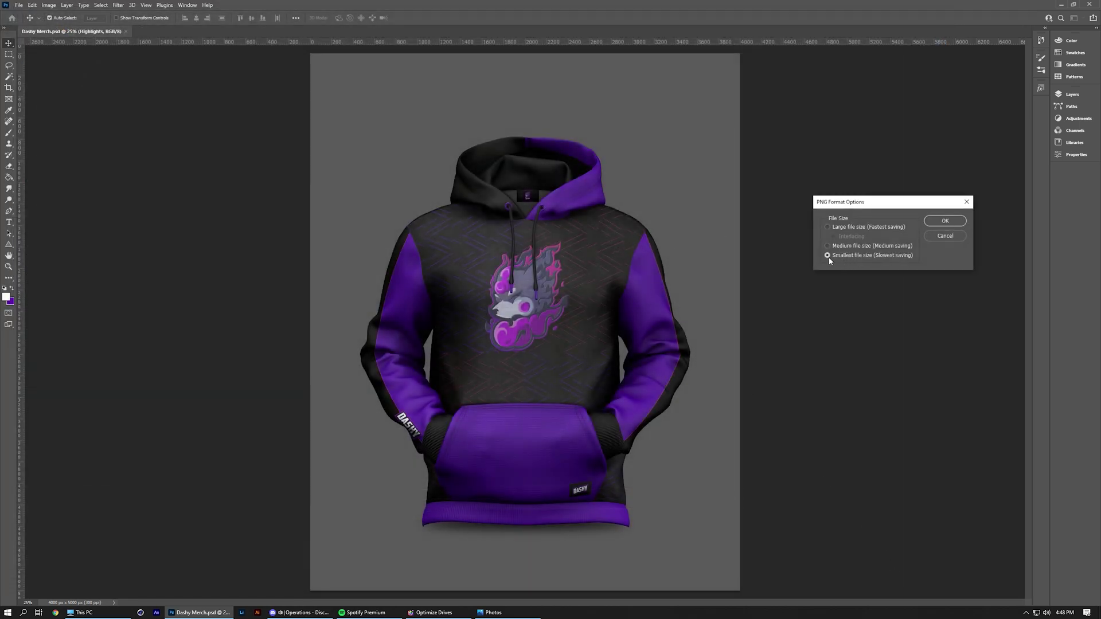
- Confirm the Smallest file size PNG options, then save a PNG-24 Save for Web file named 'Exported'
left_click(942, 223)
left_click(17, 4)
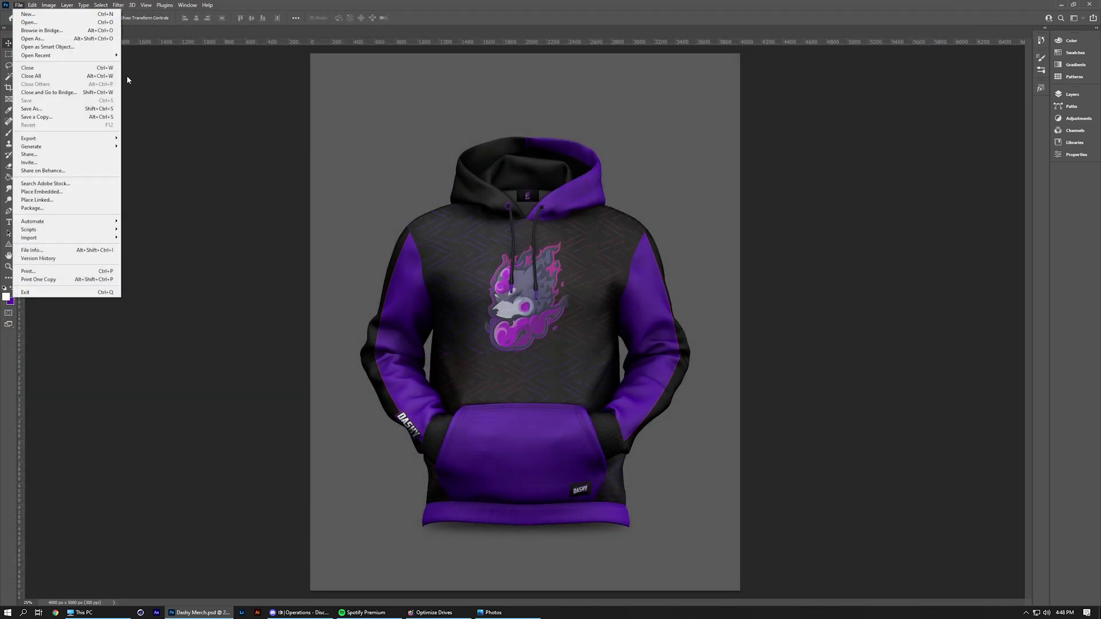
left_click(18, 5)
left_click(18, 5)
mouse_move(57, 139)
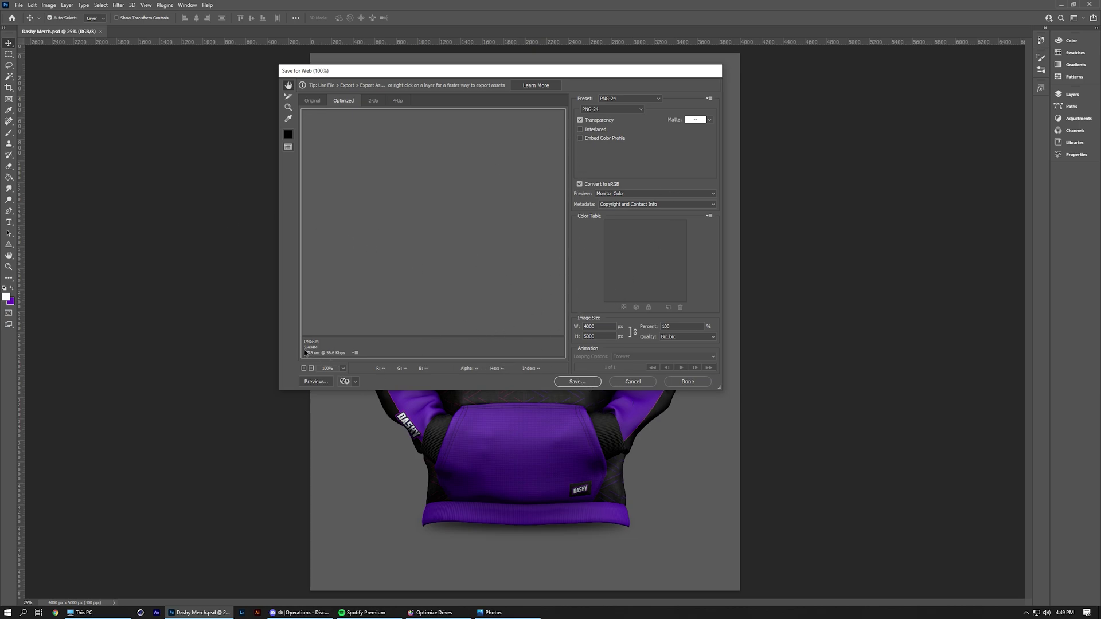
left_click(577, 381)
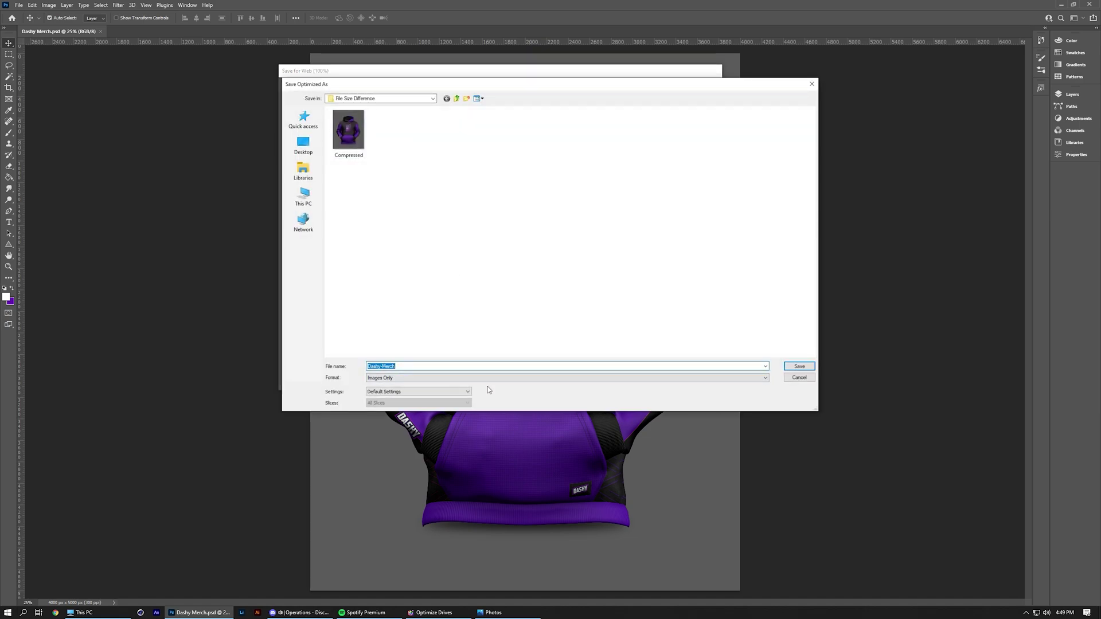
type("Exported")
key("Return")
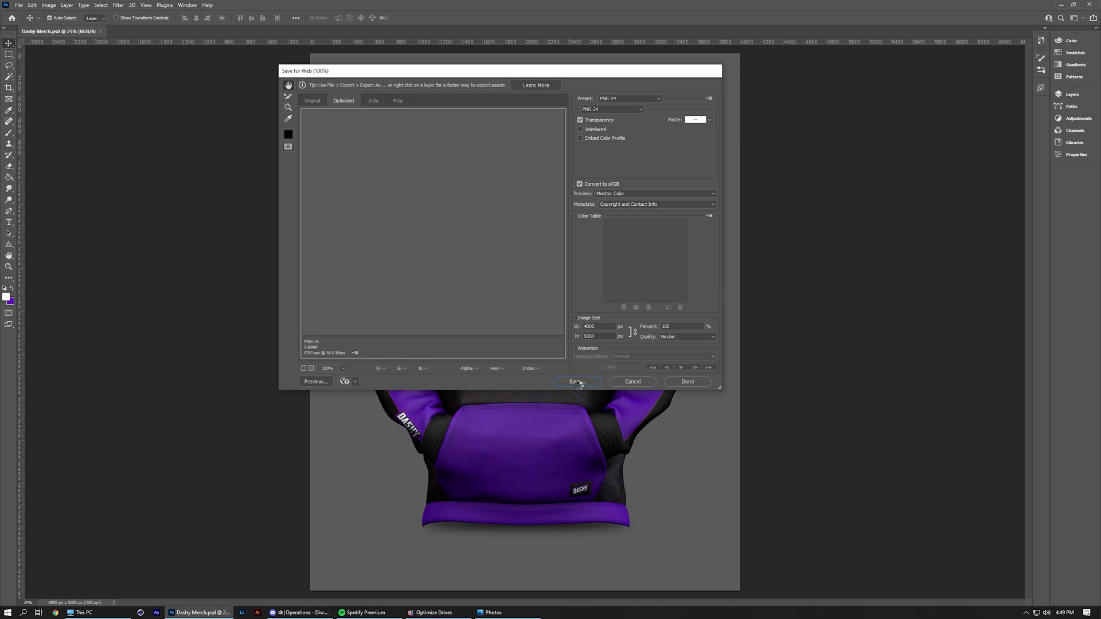
- Open the File Size Difference desktop folder and check the Exported and Compressed file sizes
left_click(1061, 5)
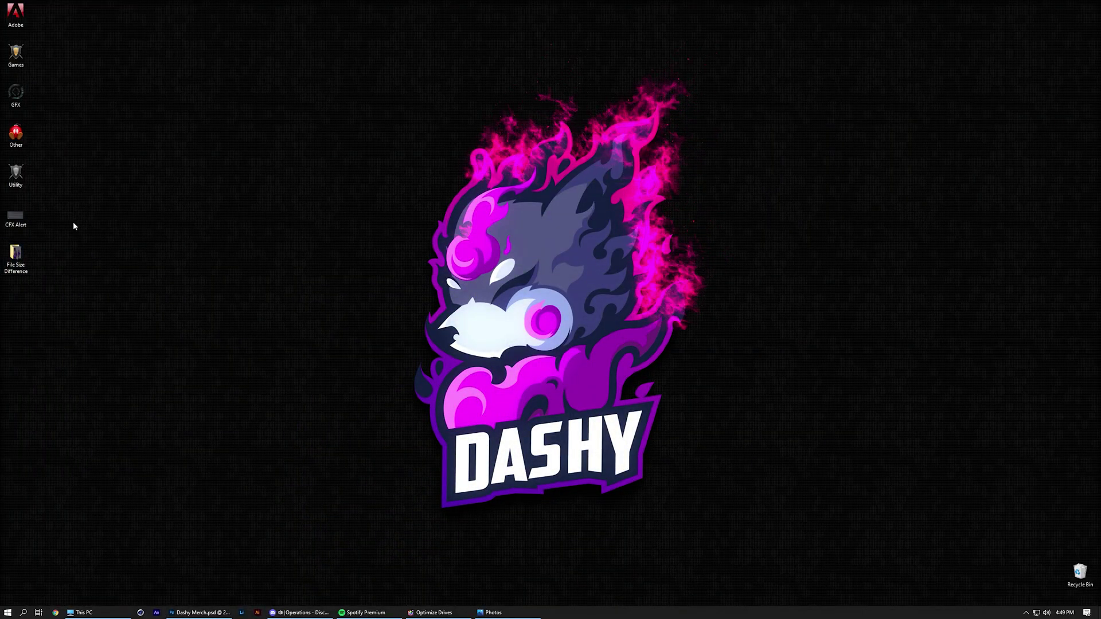
double_click(23, 254)
left_click(430, 189)
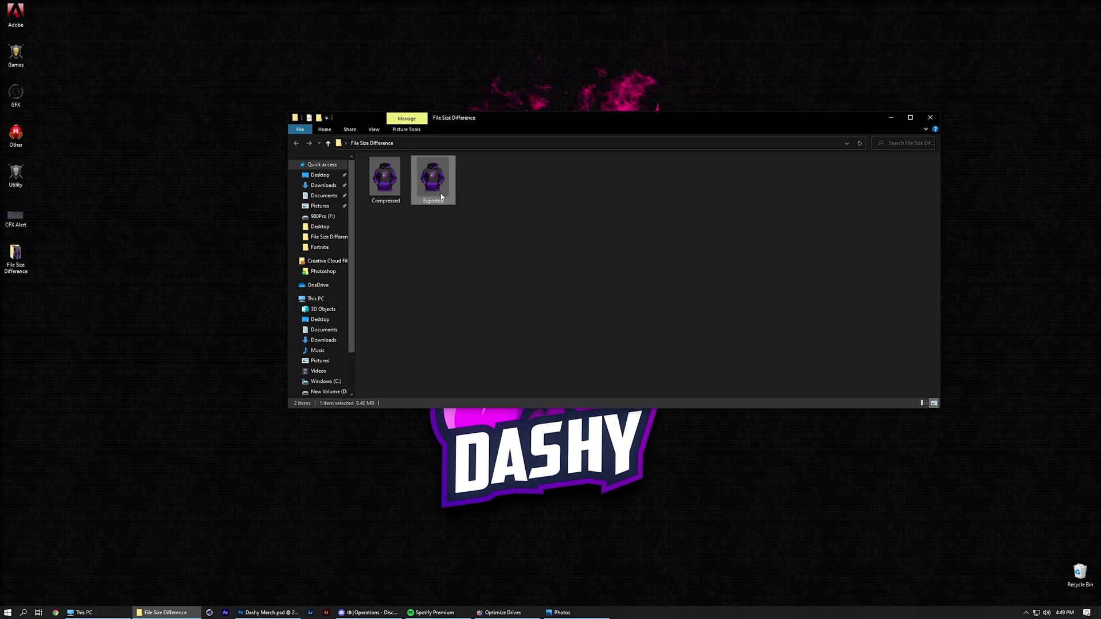
left_click(393, 188)
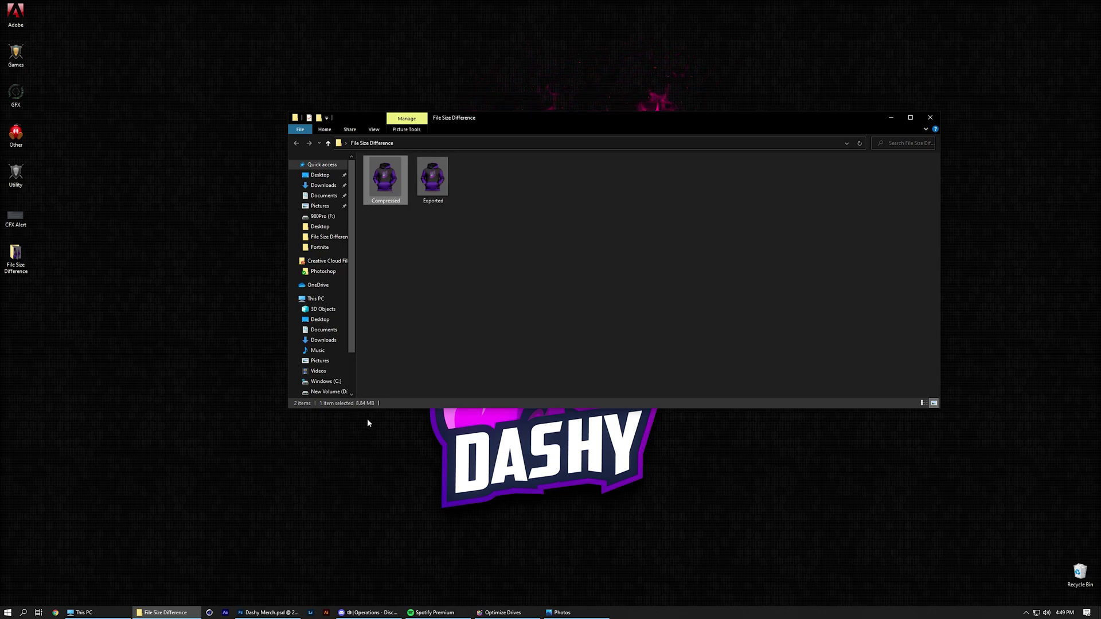
- Select both hoodie images together to read their combined file size
left_click(455, 222)
left_click_drag(465, 225, 357, 154)
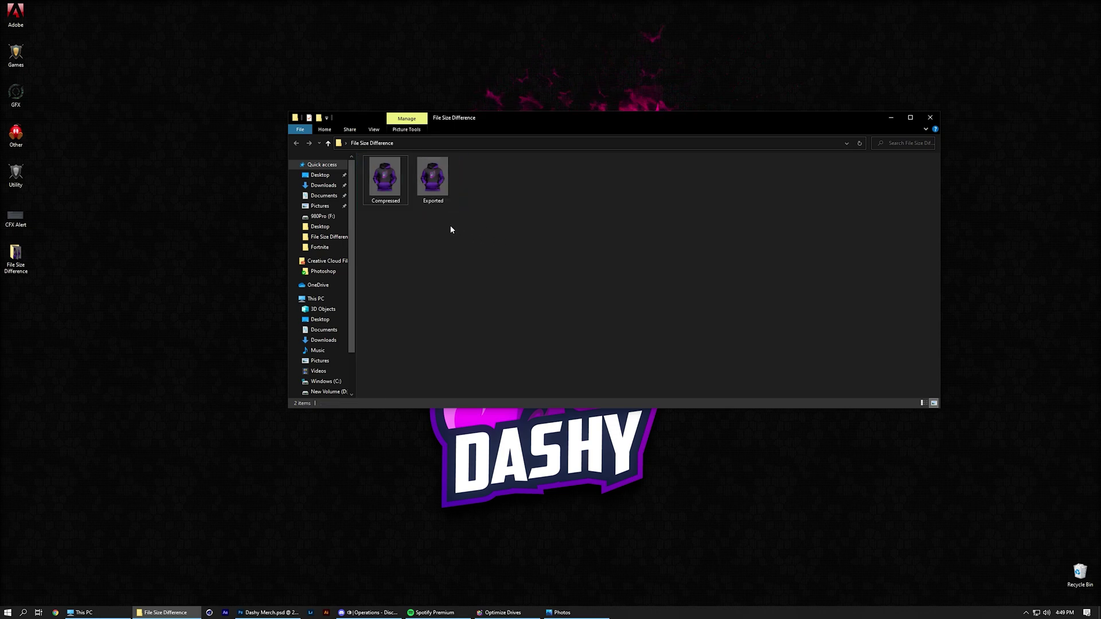
left_click_drag(462, 220, 362, 154)
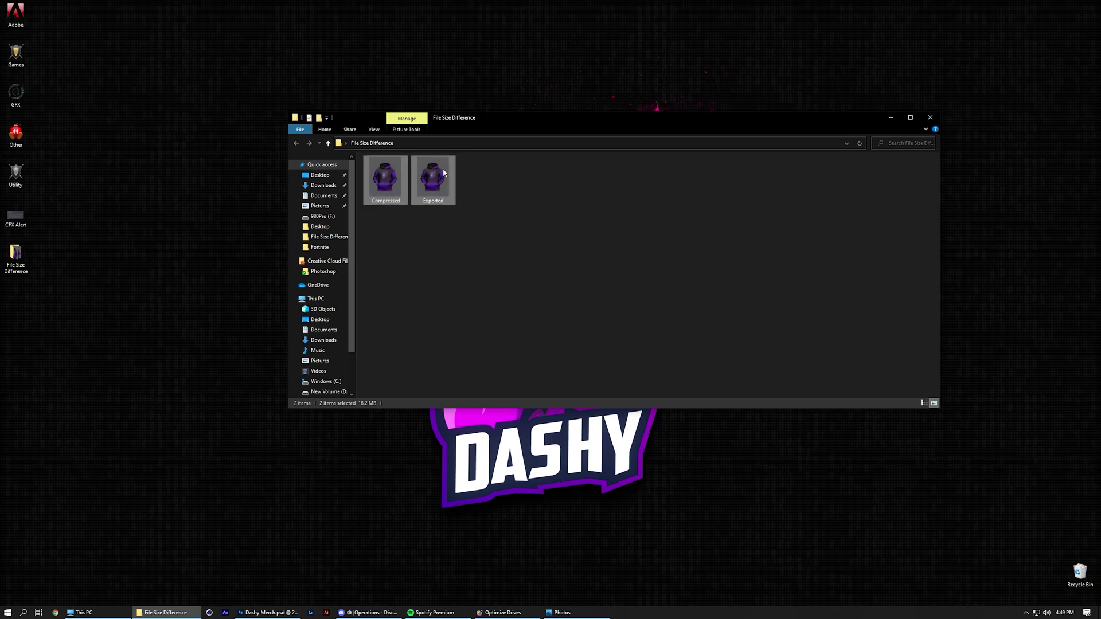
left_click(495, 181)
left_click_drag(483, 227, 363, 154)
left_click(433, 179)
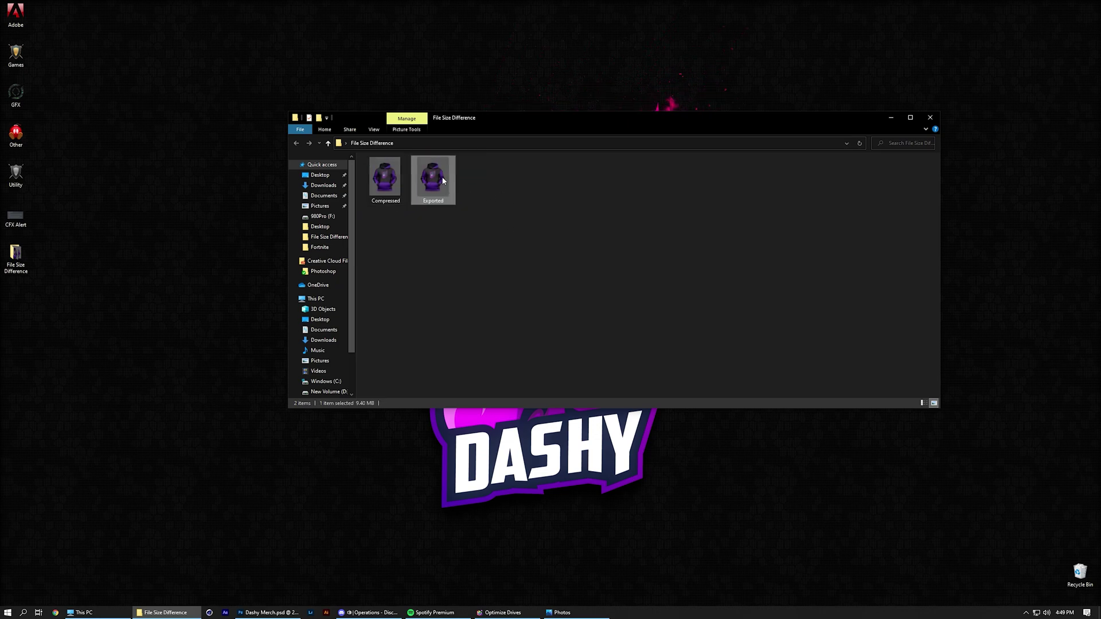
left_click_drag(474, 225, 356, 154)
left_click(433, 179)
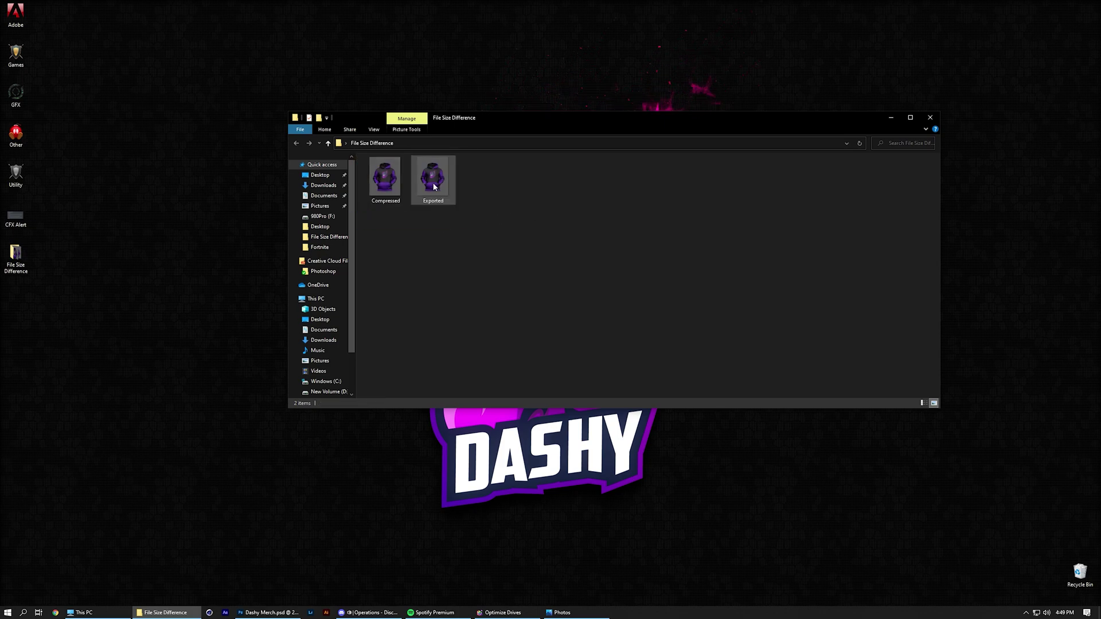
- Compare the sizes of Compressed (8.84 MB) and Exported (9.40 MB) individually
left_click(386, 193)
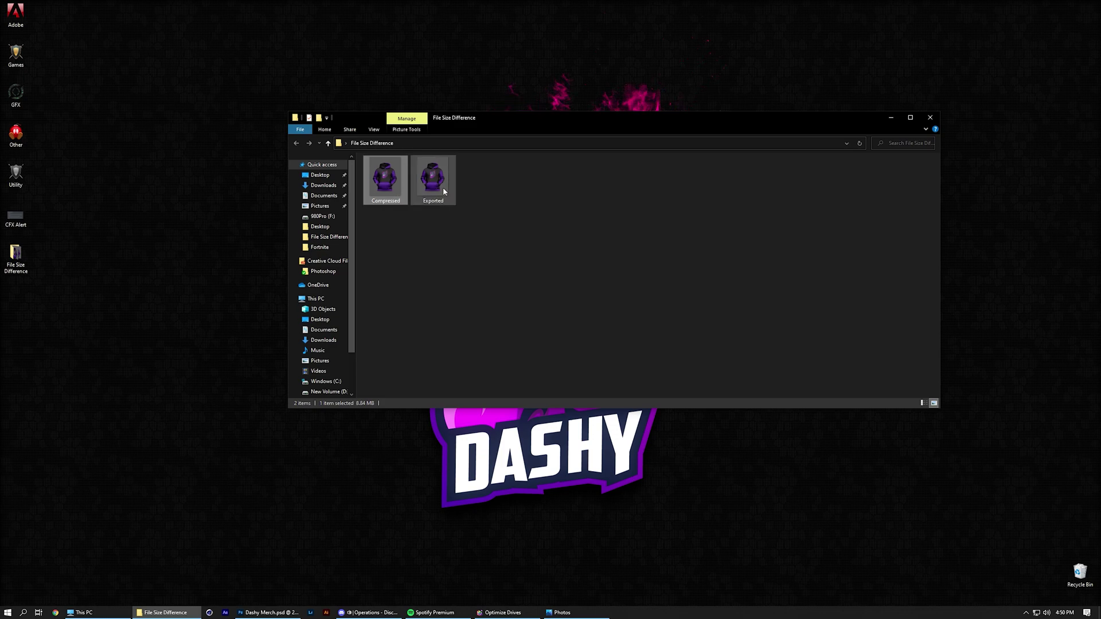
left_click(438, 188)
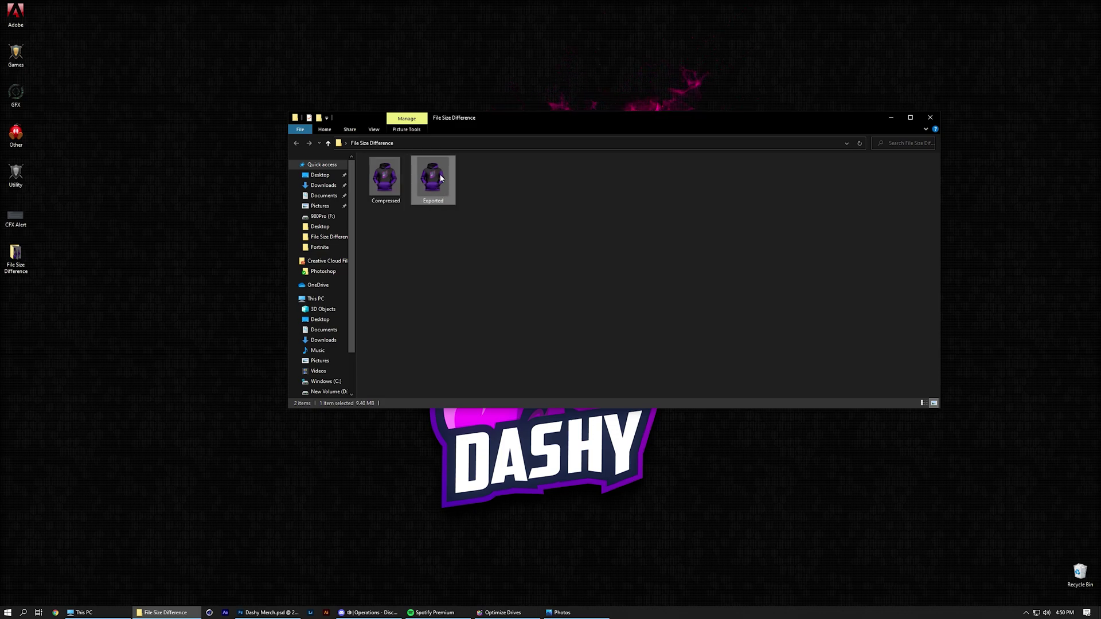
key("Left")
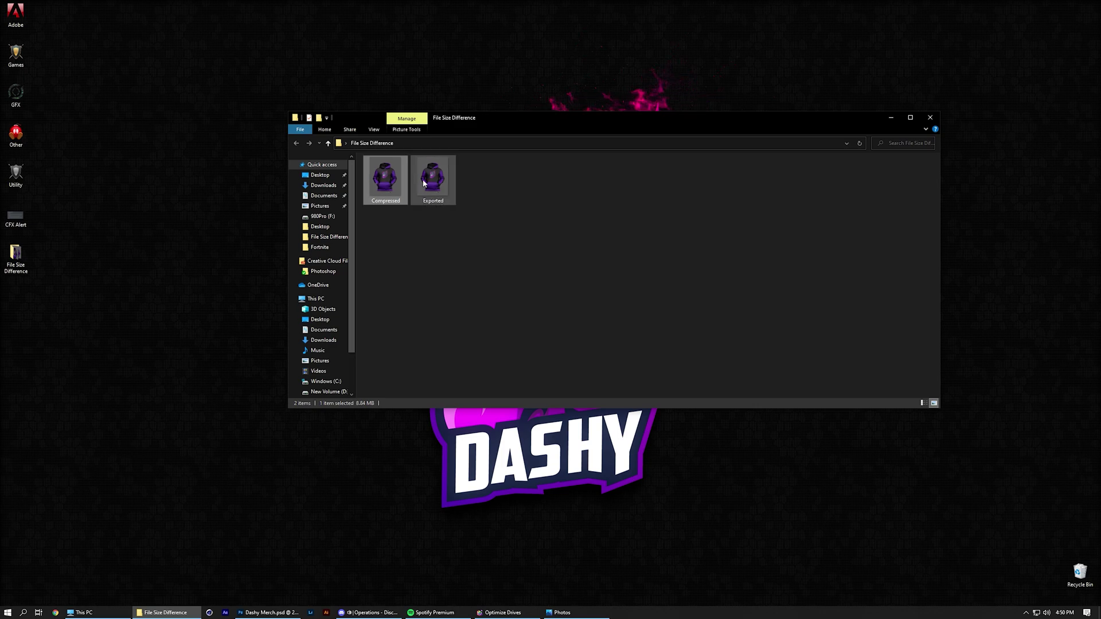
left_click_drag(386, 202, 396, 210)
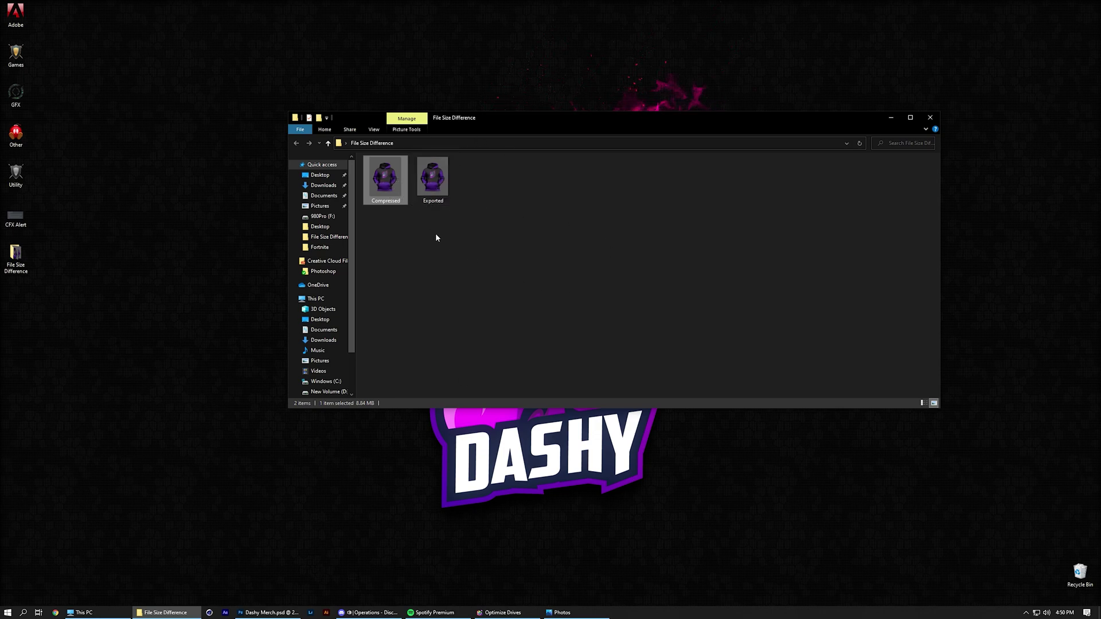
- Close the File Size Difference Explorer window
left_click(930, 117)
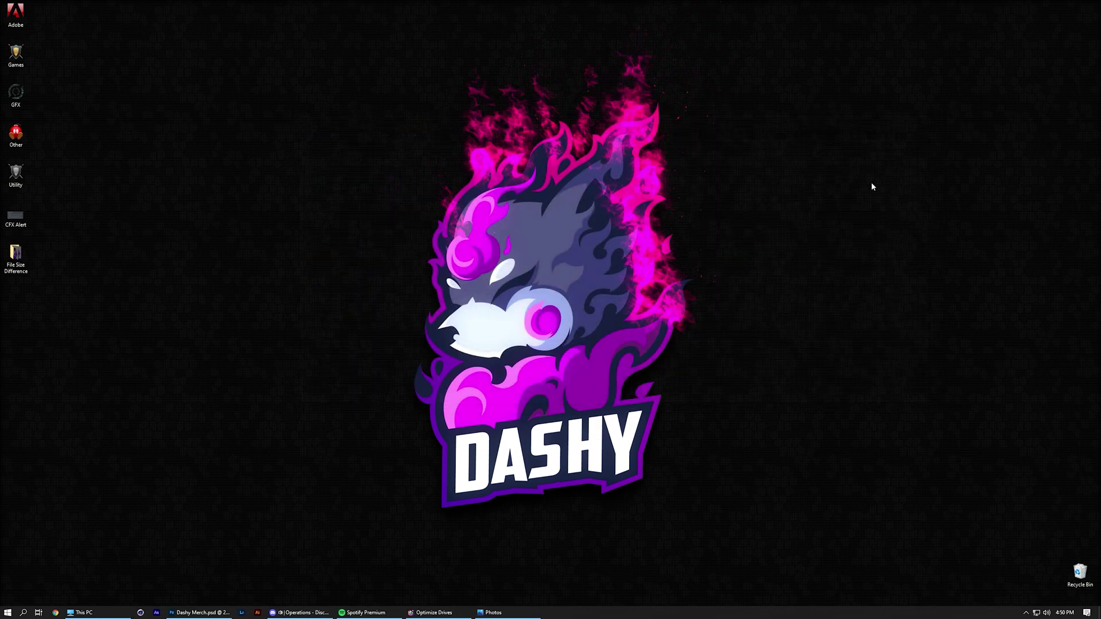